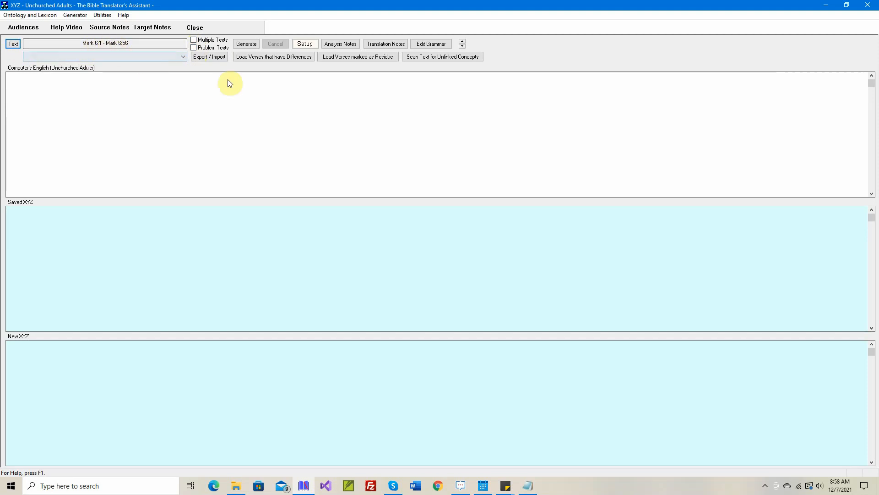
# Load the verses that have differences for Mark 6:1 - 6:56 and for the multiple texts starting with Jonah 1:1 - 4:11.
pyautogui.click(279, 59)
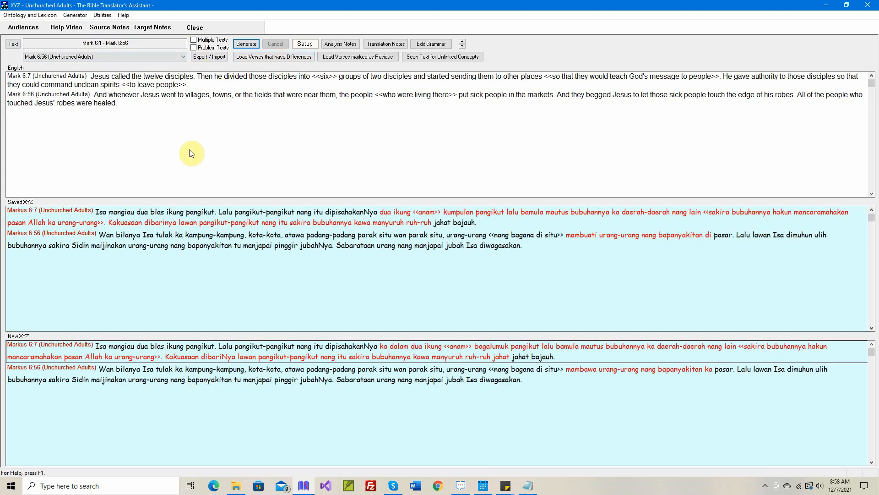
pyautogui.click(194, 41)
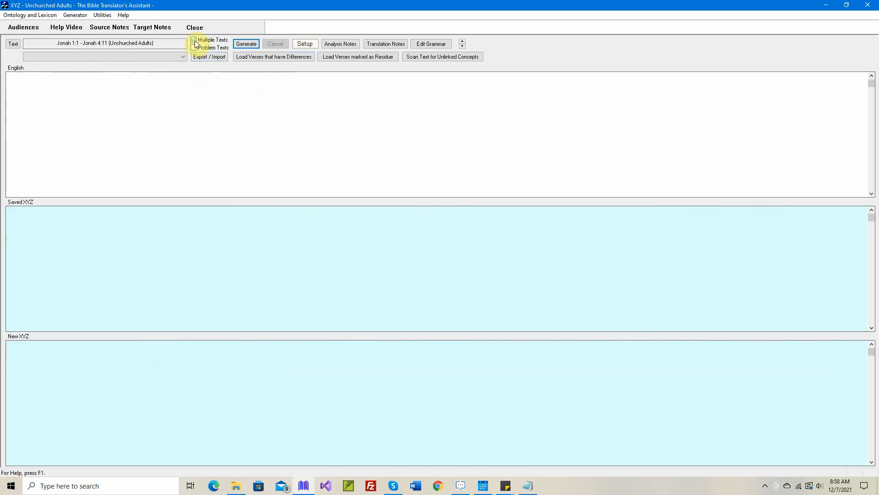
pyautogui.click(263, 57)
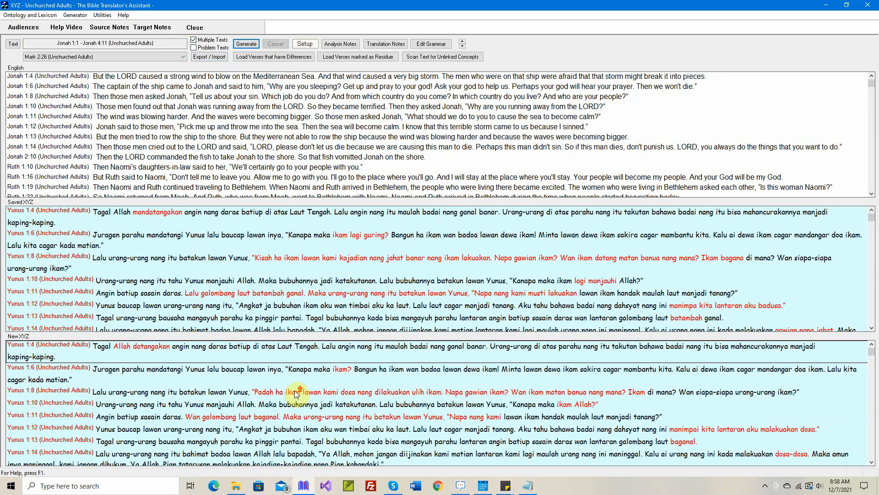
# Switch to the problem texts and load their verses that have differences.
pyautogui.click(194, 48)
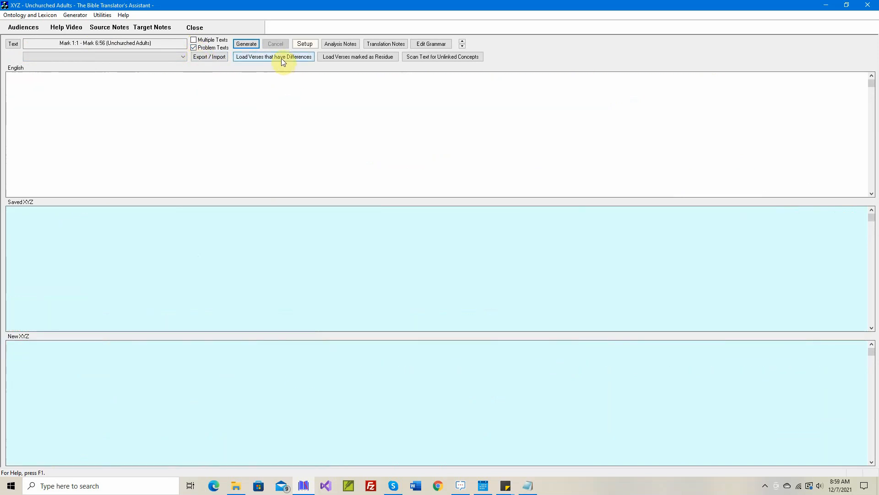
pyautogui.click(281, 59)
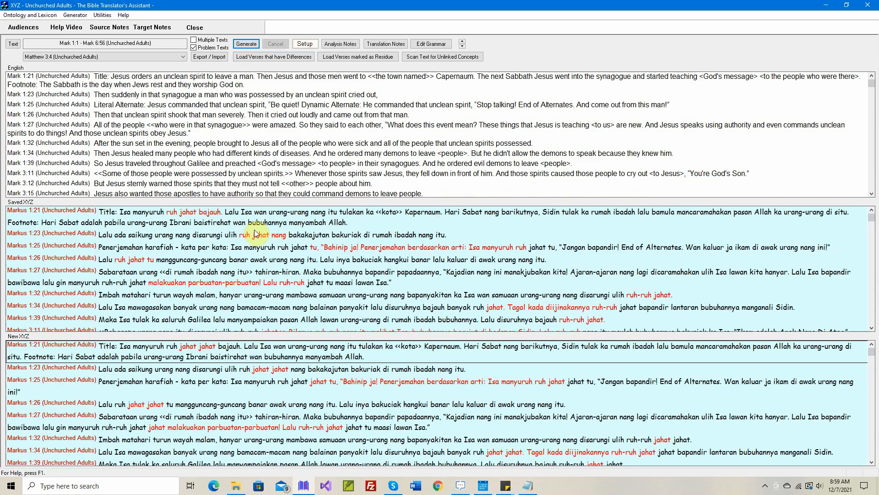
# Return to the multiple texts starting with Jonah 1:1 - 4:11 and load their verses that have differences.
pyautogui.click(194, 41)
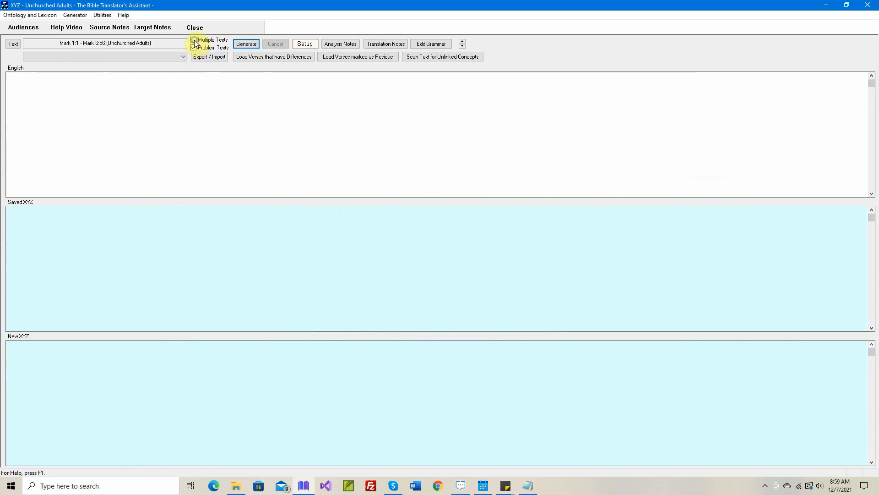
pyautogui.click(194, 40)
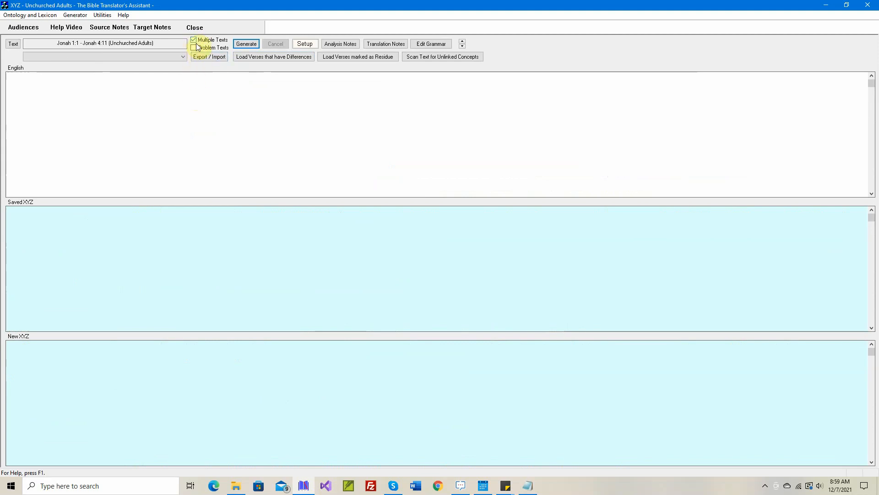
pyautogui.click(270, 56)
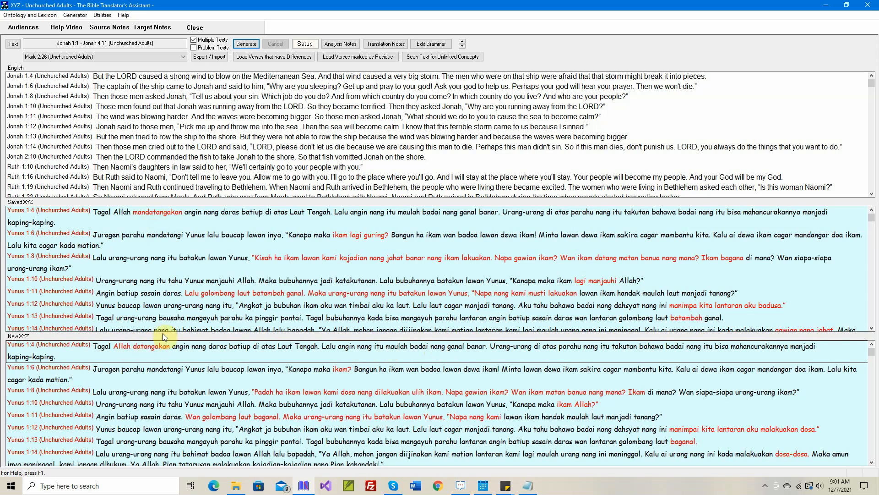
# Replace the saved text of Jonah 1:4 with the new text and remove the verse from the differences list.
pyautogui.rightClick(157, 349)
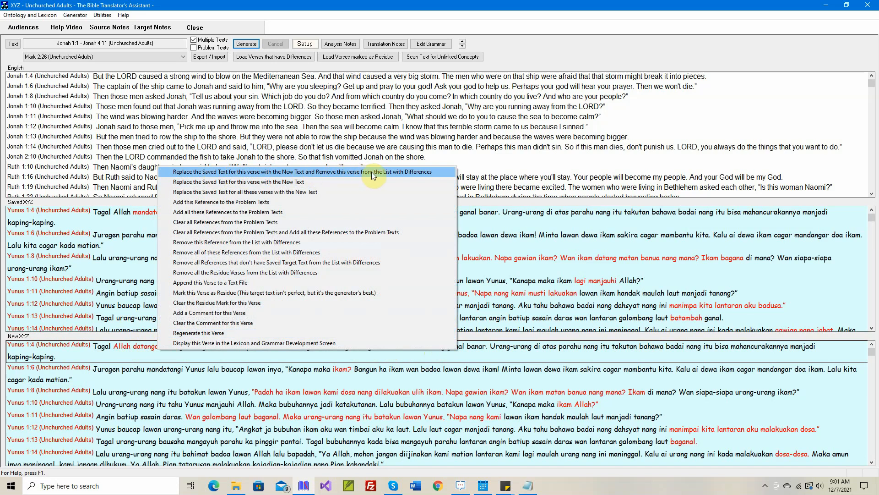
pyautogui.click(338, 173)
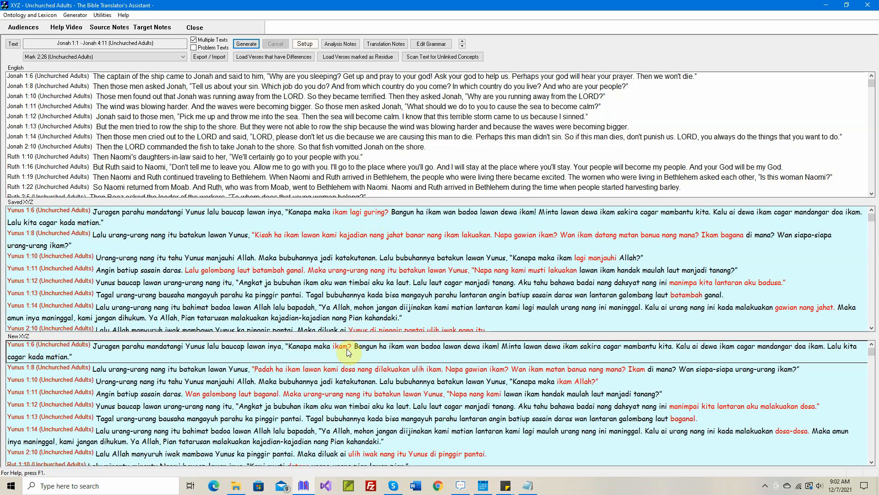
# Edit the saved target text of Jonah 1:8, replacing the word "Kisah" with "Padah".
pyautogui.scroll(-1, 347, 350)
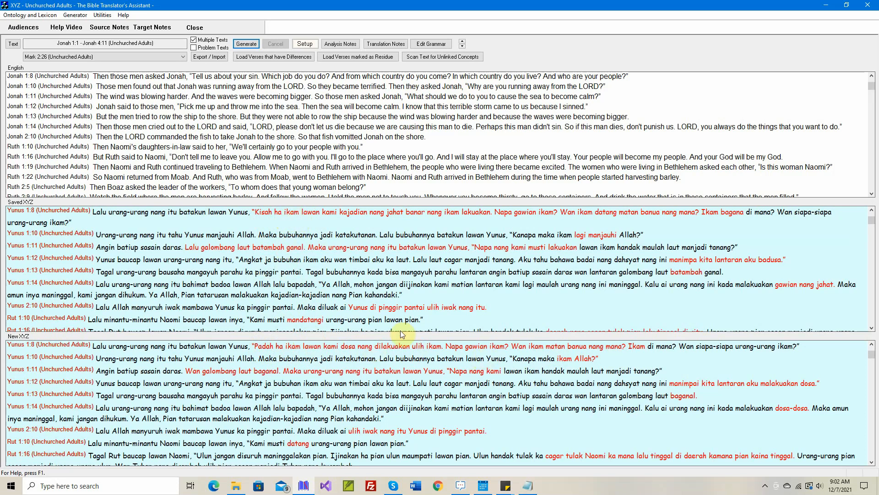
pyautogui.rightClick(300, 216)
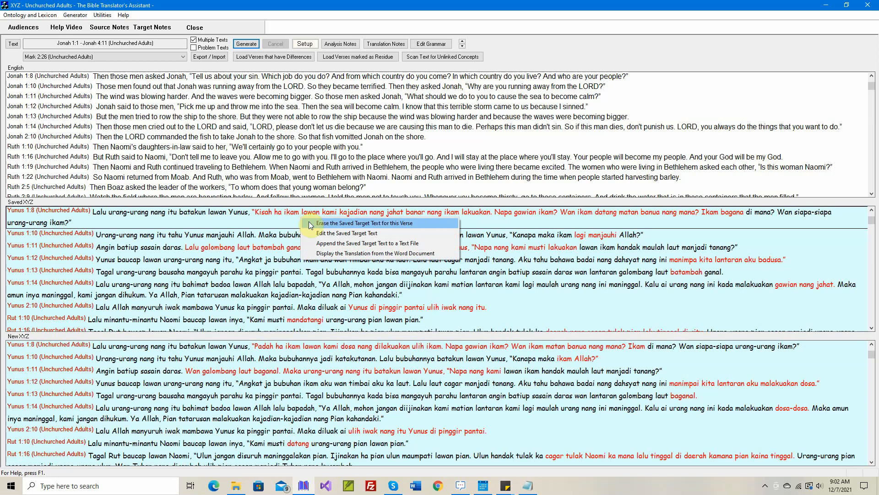
pyautogui.click(330, 234)
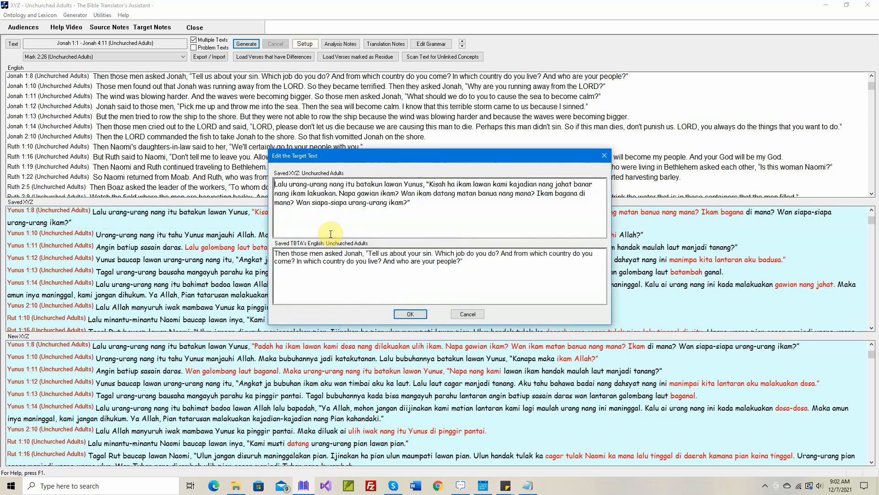
pyautogui.click(427, 186)
pyautogui.press('Delete')
pyautogui.press('Delete')
pyautogui.press('Delete')
pyautogui.press('Delete')
pyautogui.press('Delete')
pyautogui.press('Delete')
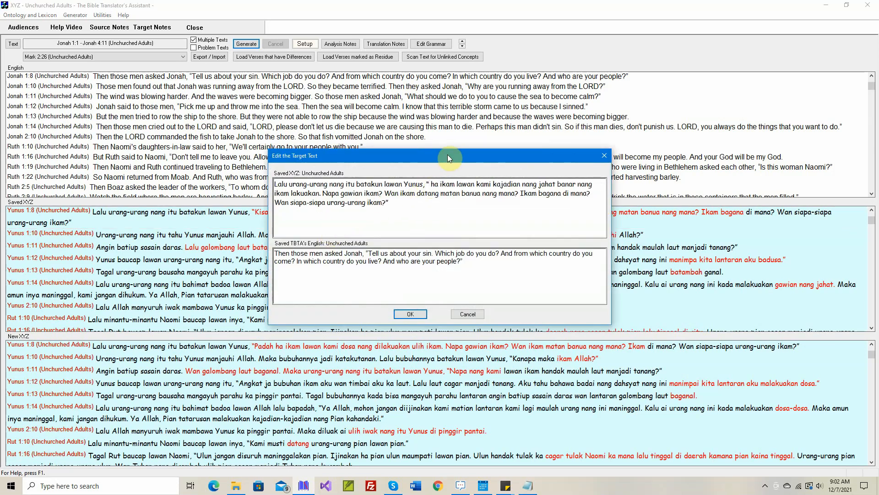
pyautogui.write('Padah h')
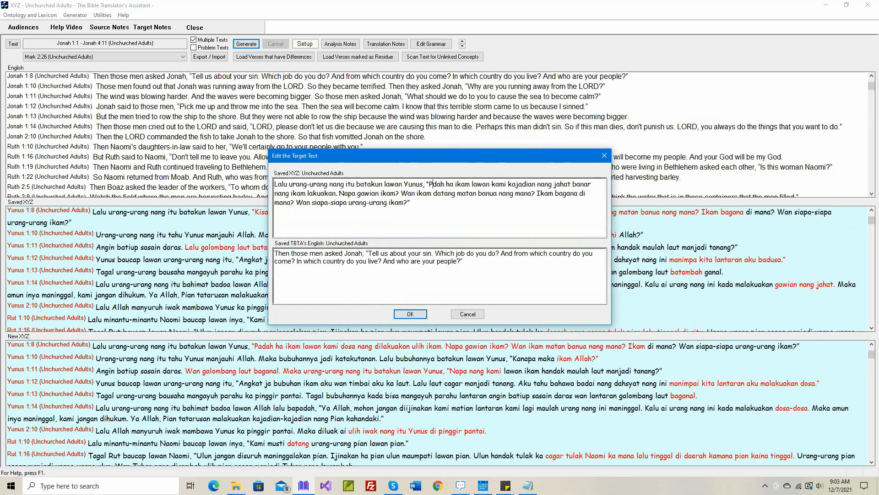
pyautogui.write('a')
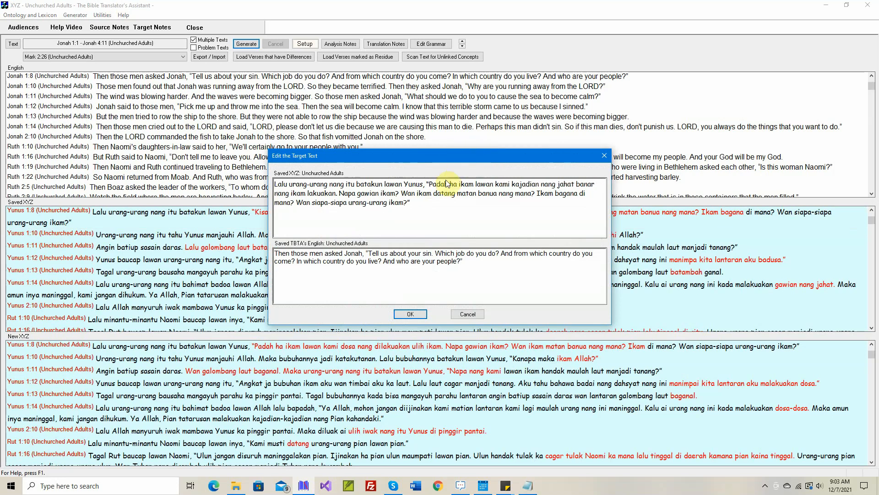
pyautogui.click(411, 314)
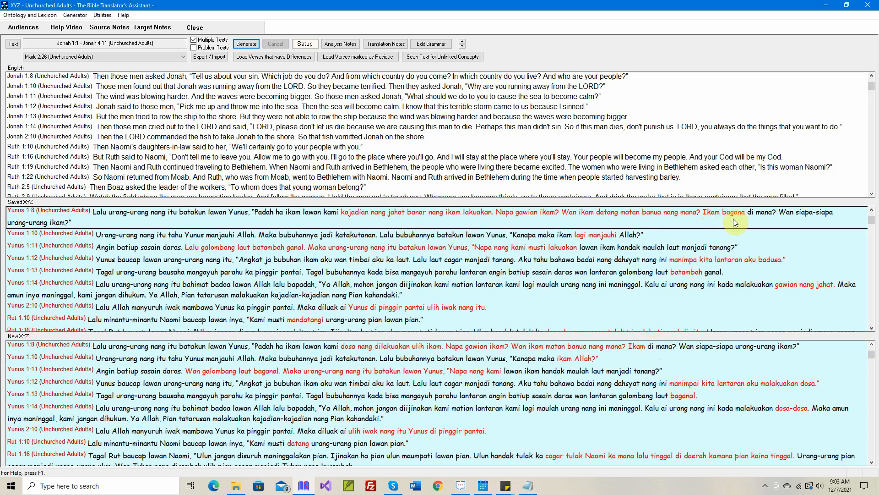
# Remove the word "bagana" from the saved target text of Jonah 1:8.
pyautogui.rightClick(682, 216)
pyautogui.click(693, 233)
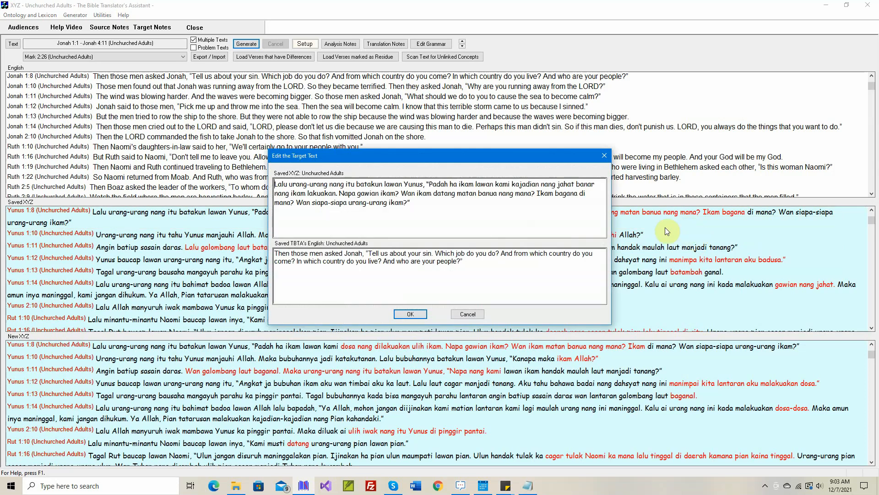
pyautogui.doubleClick(566, 193)
pyautogui.press('BackSpace')
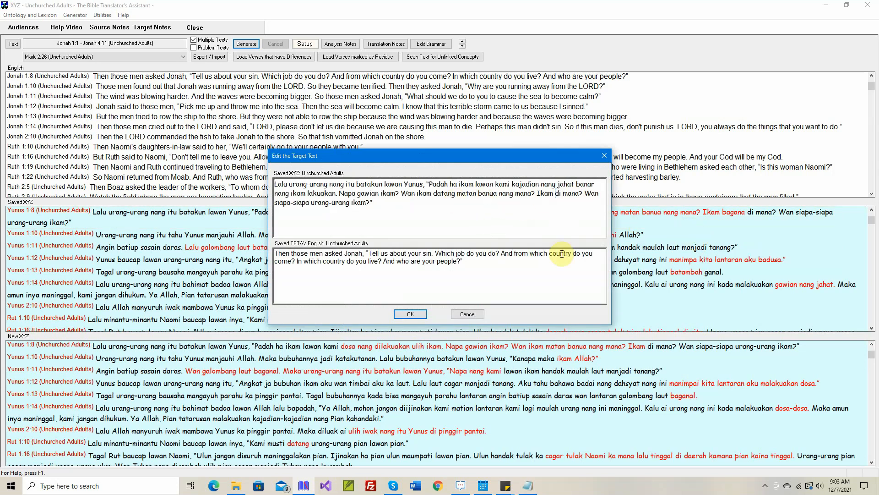
pyautogui.click(410, 314)
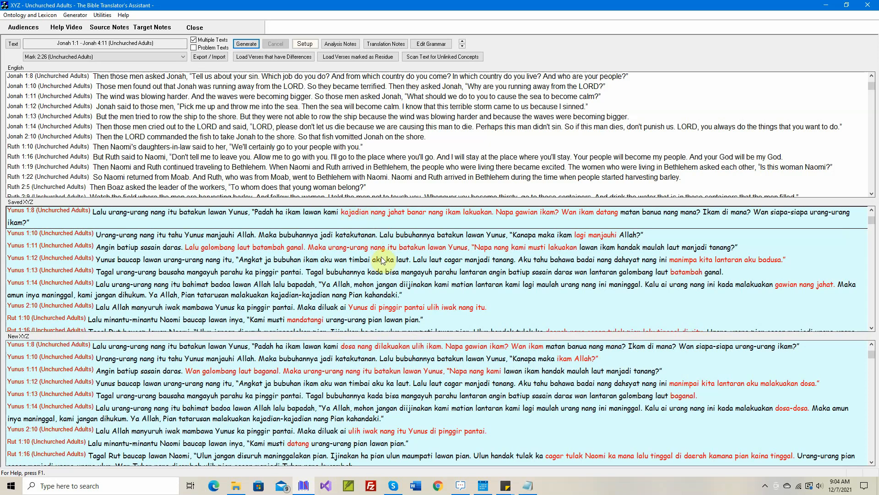
# Edit the saved target text of Jonah 1:11, replacing "Lalu" before "galombang laut" with "Wan".
pyautogui.scroll(-1, 383, 259)
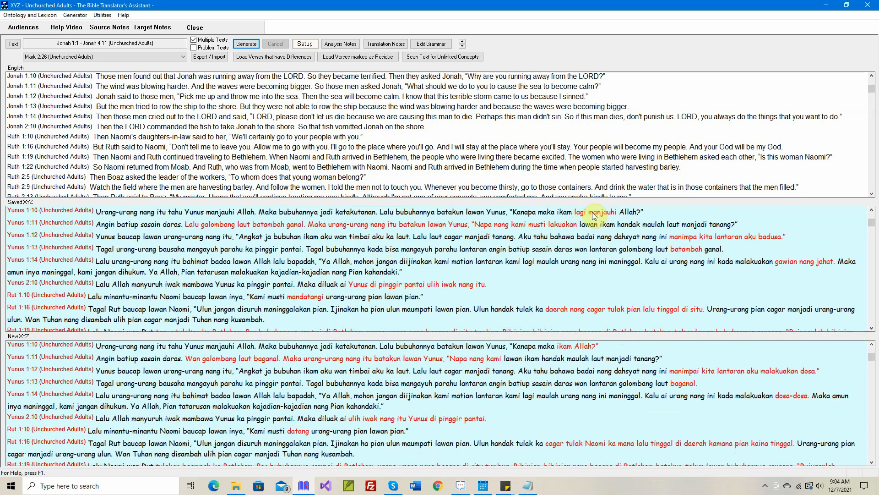
pyautogui.scroll(-1, 597, 215)
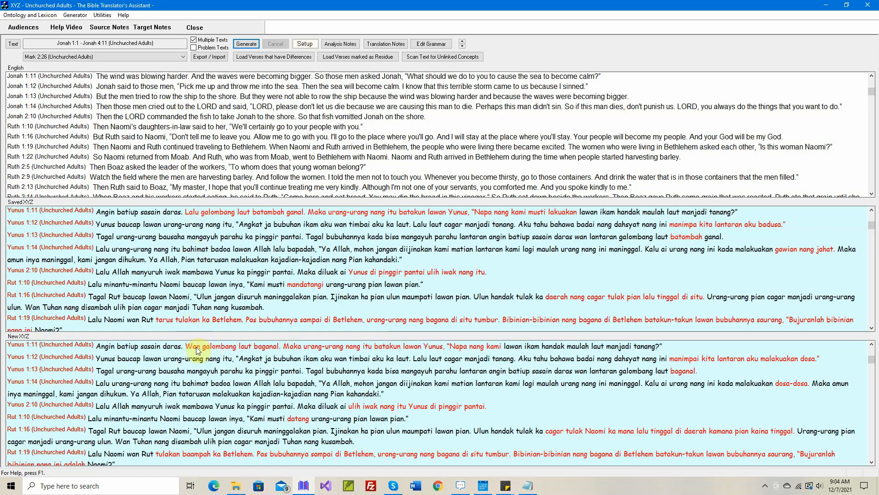
pyautogui.rightClick(282, 215)
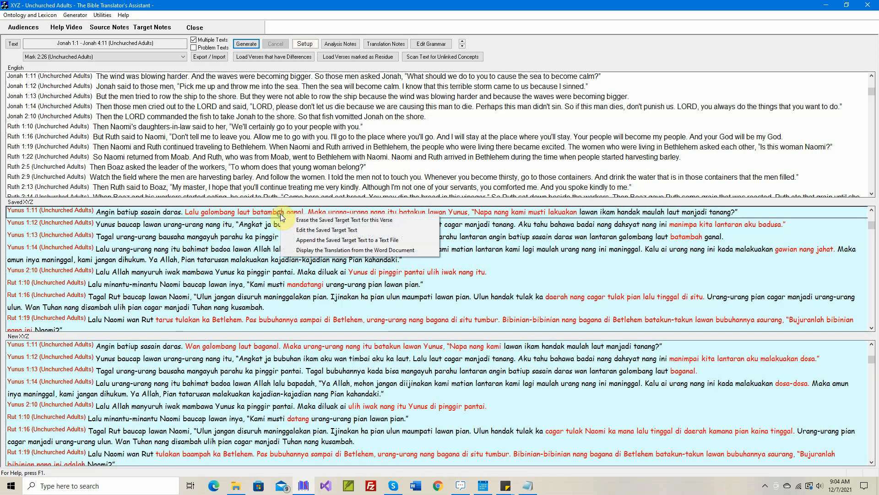
pyautogui.click(298, 230)
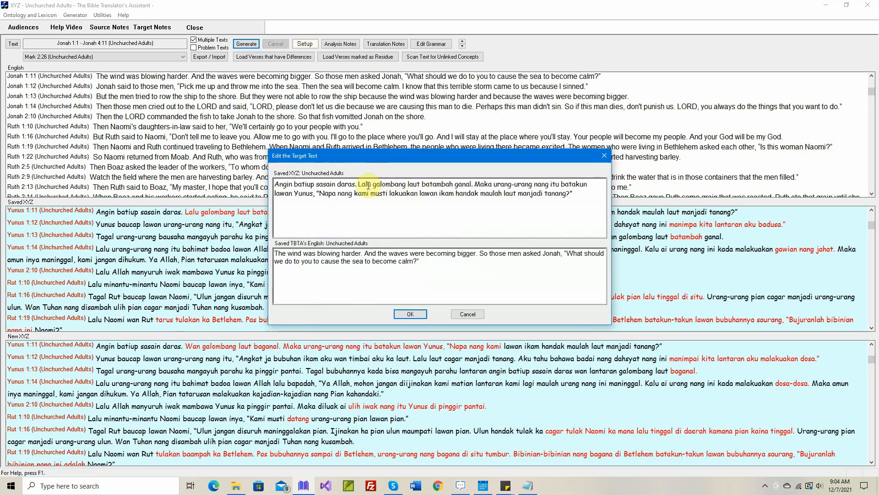
pyautogui.click(367, 186)
pyautogui.doubleClick(368, 186)
pyautogui.write('Wan')
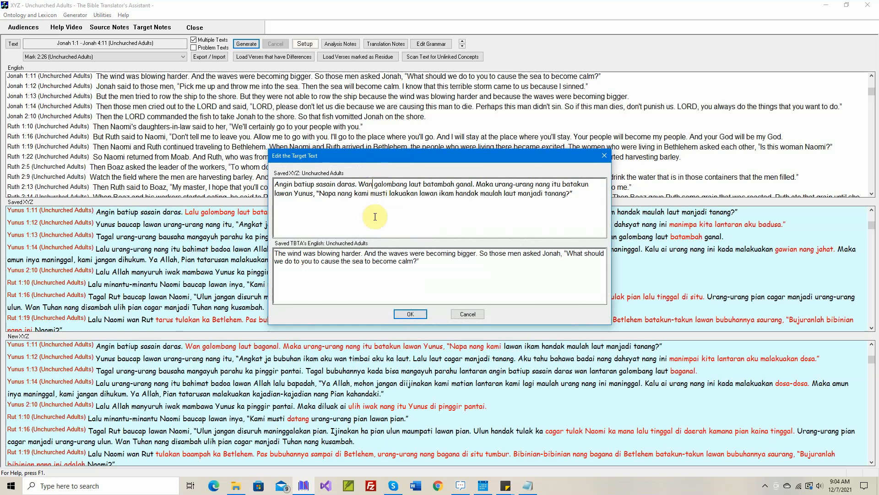
pyautogui.click(408, 315)
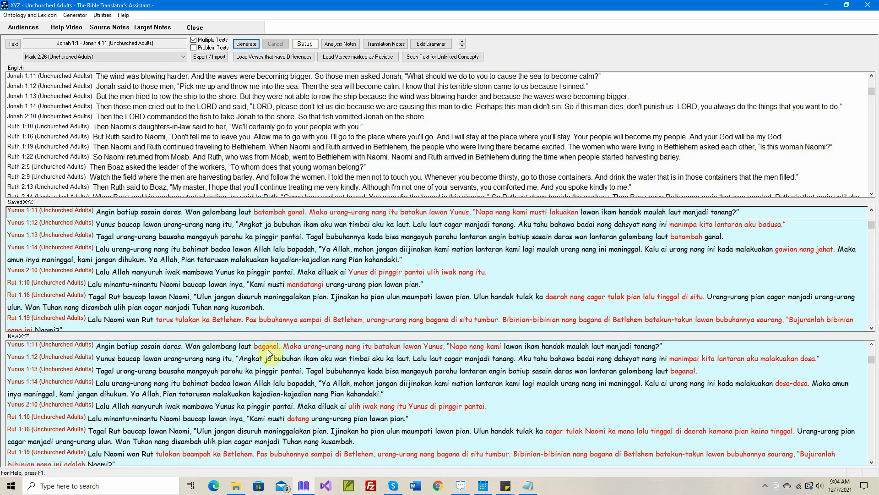
# Replace "batambah ganal" with "baganal" in the saved target text of Jonah 1:11.
pyautogui.rightClick(295, 210)
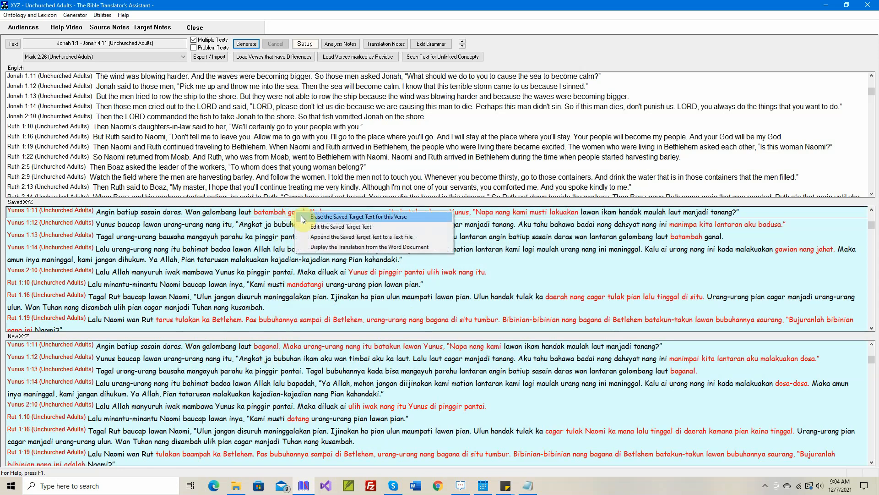
pyautogui.click(314, 228)
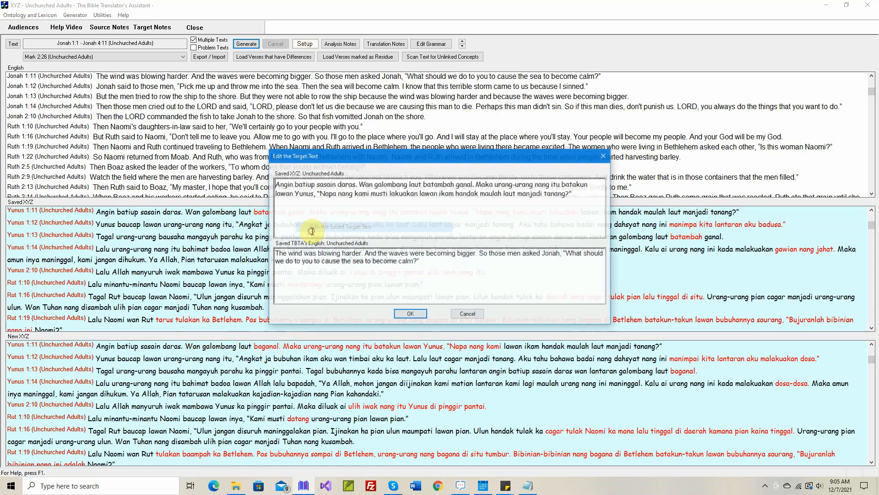
pyautogui.click(422, 184)
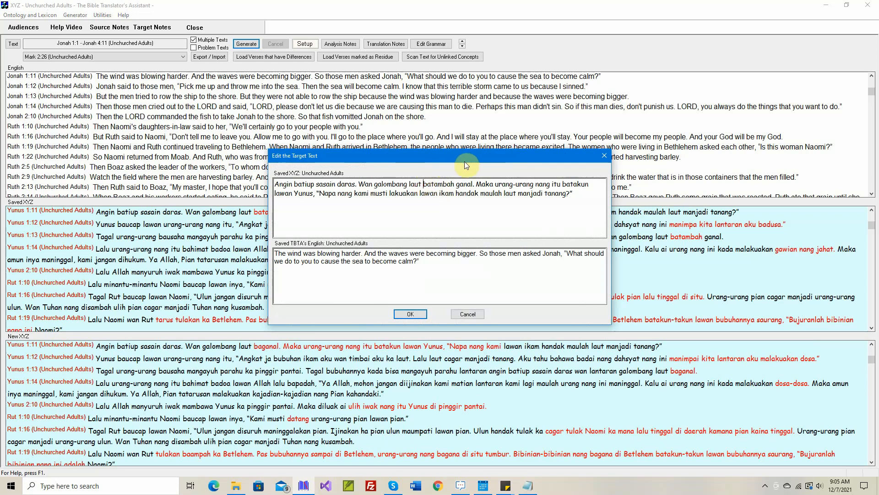
pyautogui.hotkey('ctrl', 'Delete')
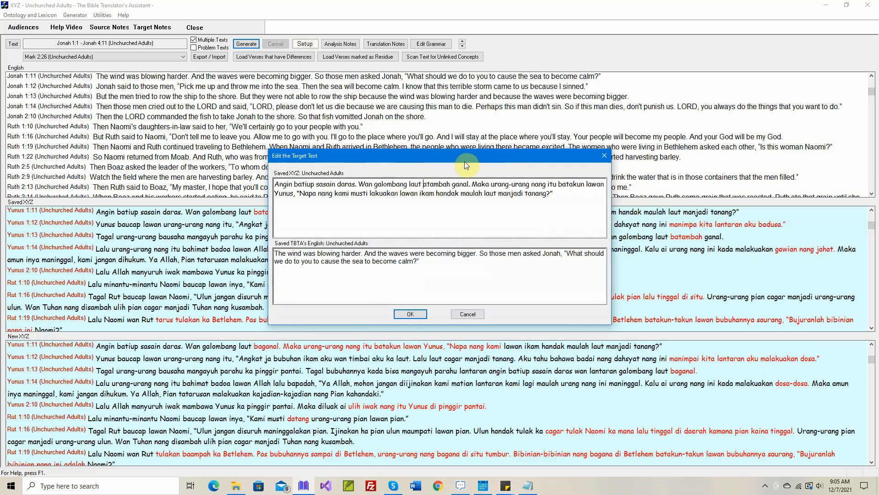
pyautogui.write('ba')
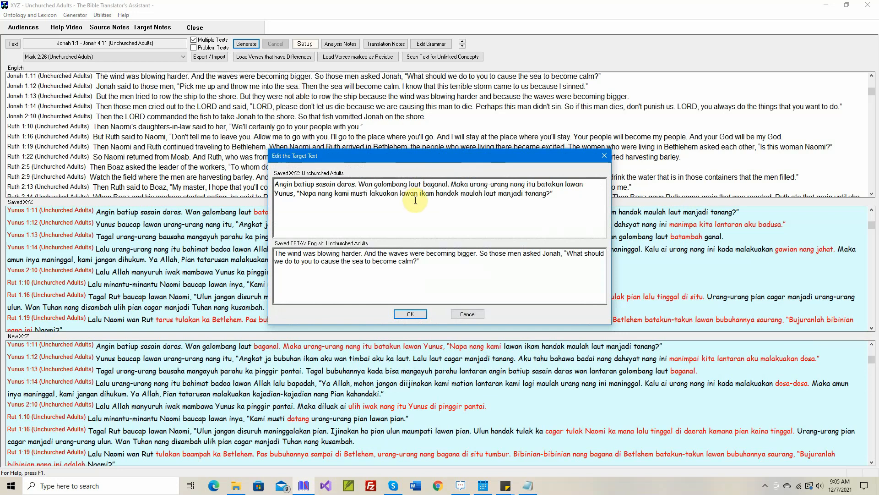
pyautogui.click(409, 314)
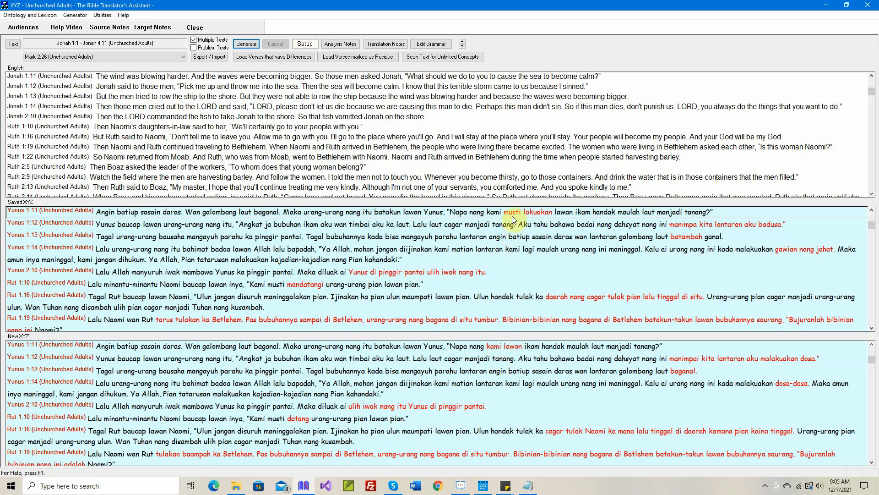
# Edit the saved target text of Jonah 1:12, changing "manimpa" to "manimpai".
pyautogui.scroll(-1, 531, 247)
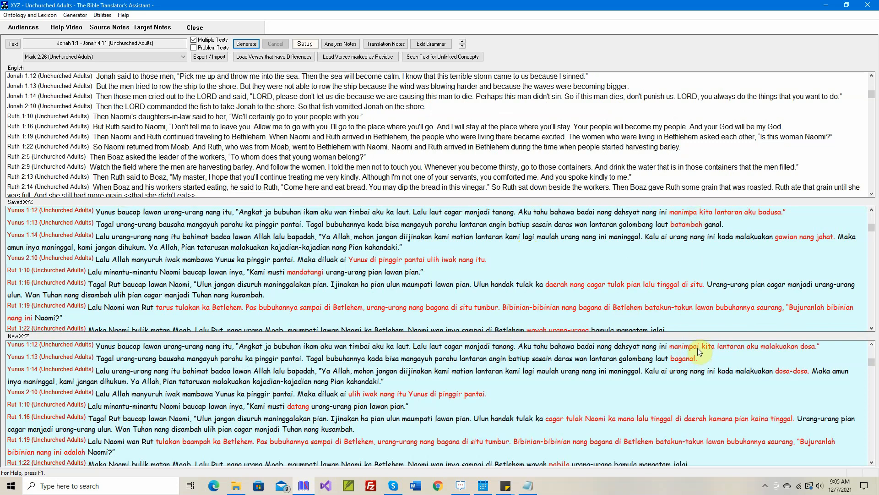
pyautogui.rightClick(685, 214)
pyautogui.click(698, 224)
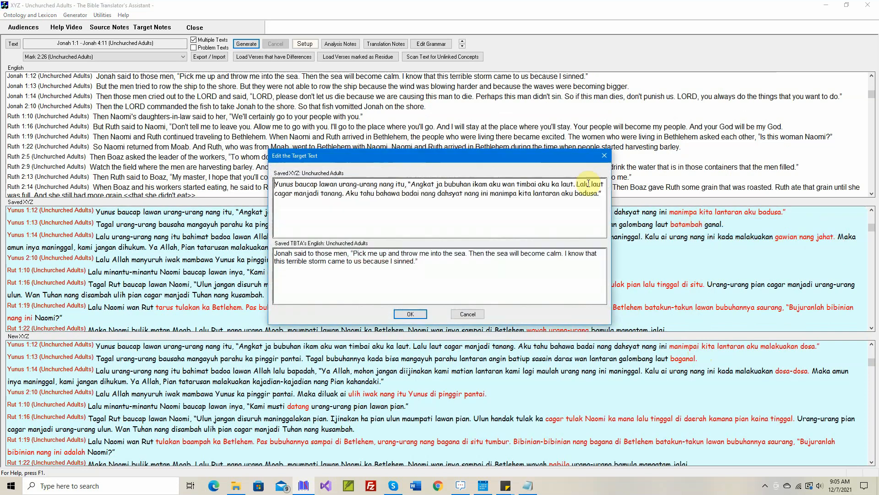
pyautogui.click(517, 193)
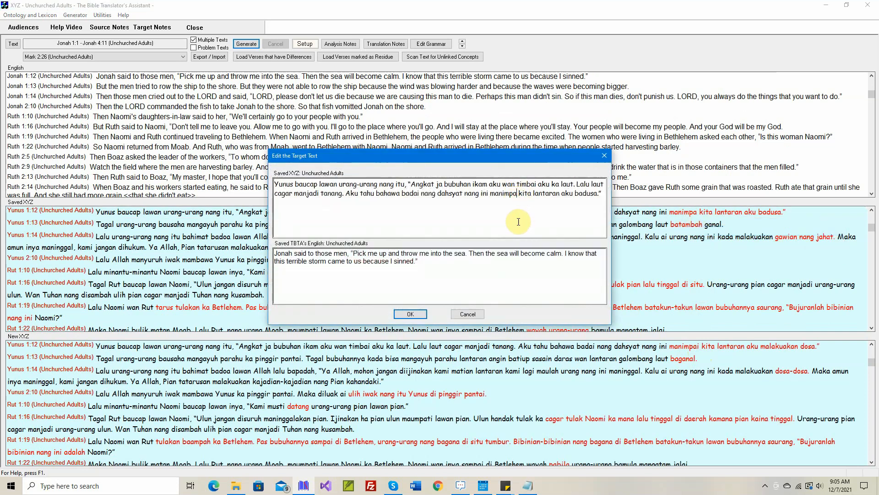
pyautogui.write('i')
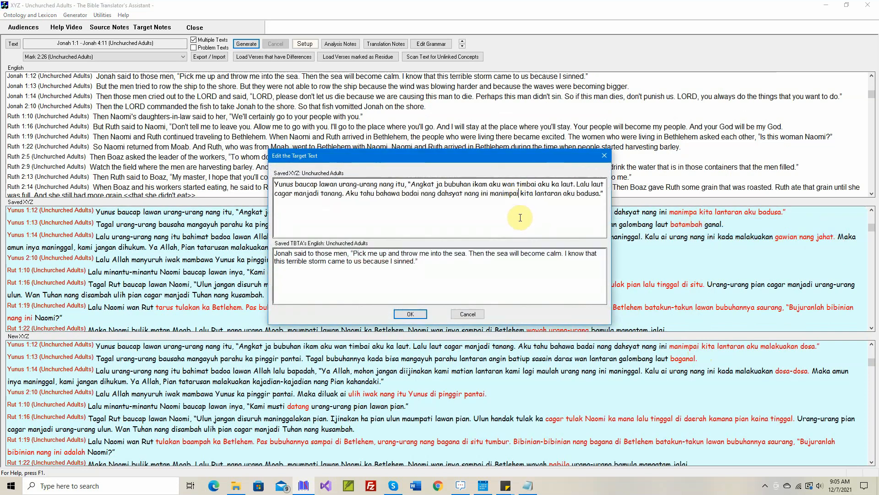
pyautogui.click(410, 314)
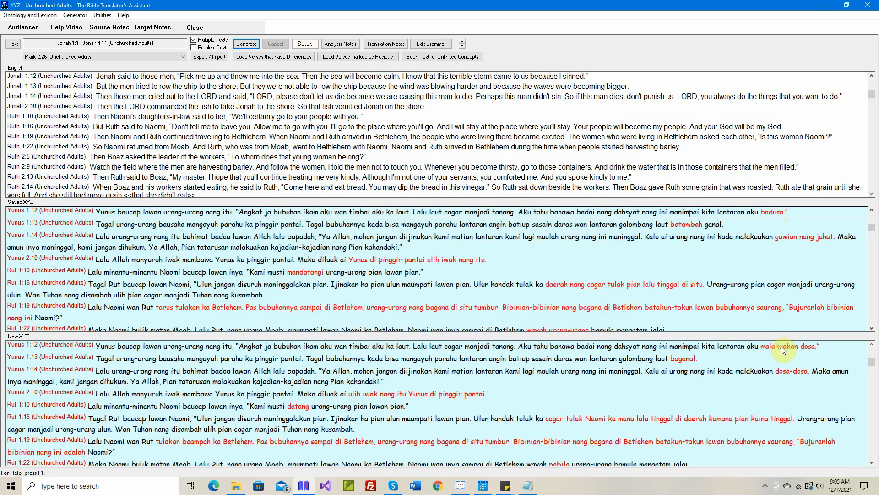
# Replace the saved texts of Jonah 1:13 and 1:14 with the new texts, removing both verses from the list with differences.
pyautogui.scroll(-1, 781, 347)
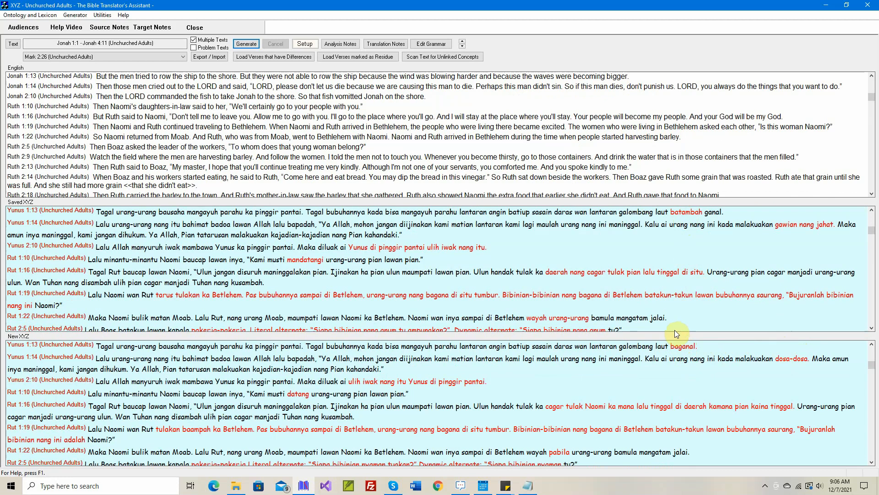
pyautogui.rightClick(675, 351)
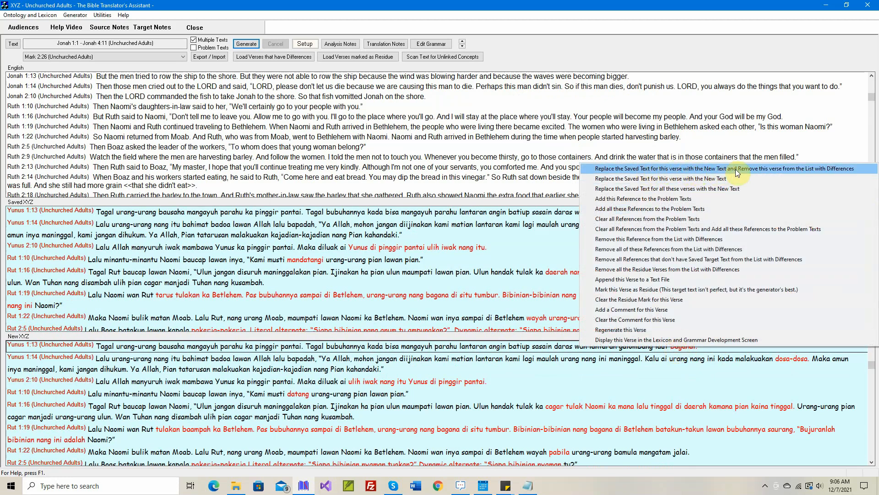
pyautogui.click(763, 167)
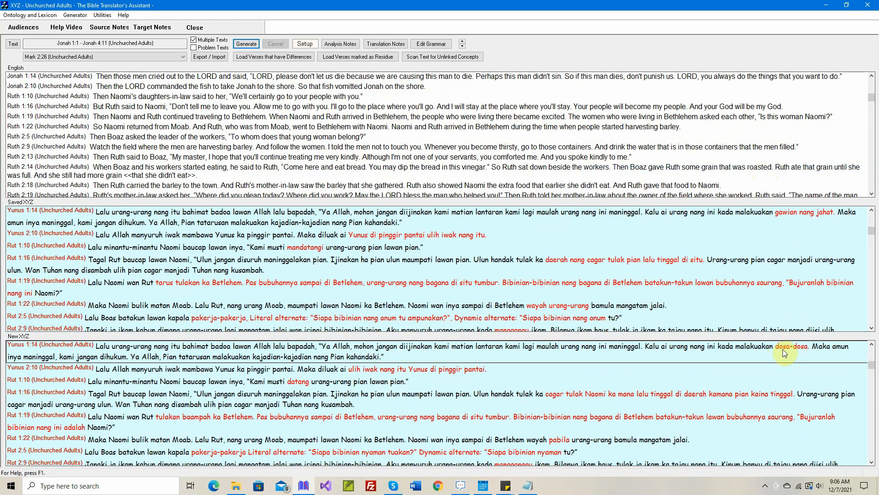
pyautogui.rightClick(759, 351)
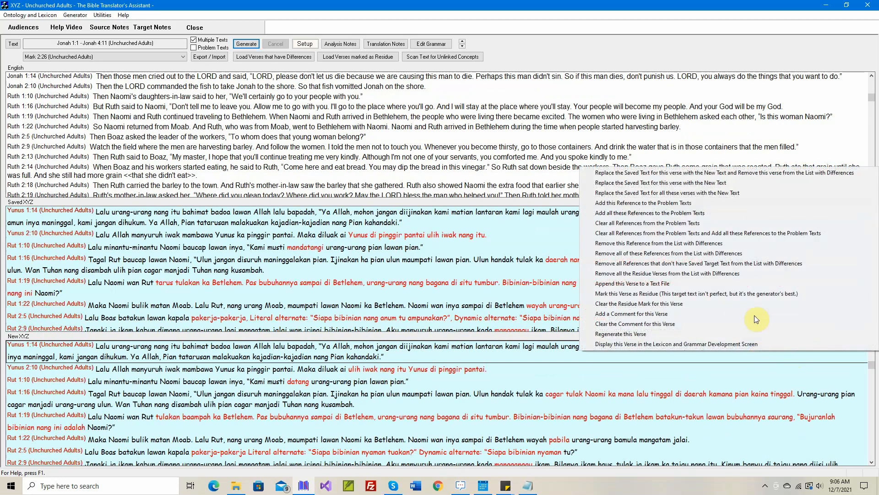
pyautogui.click(708, 175)
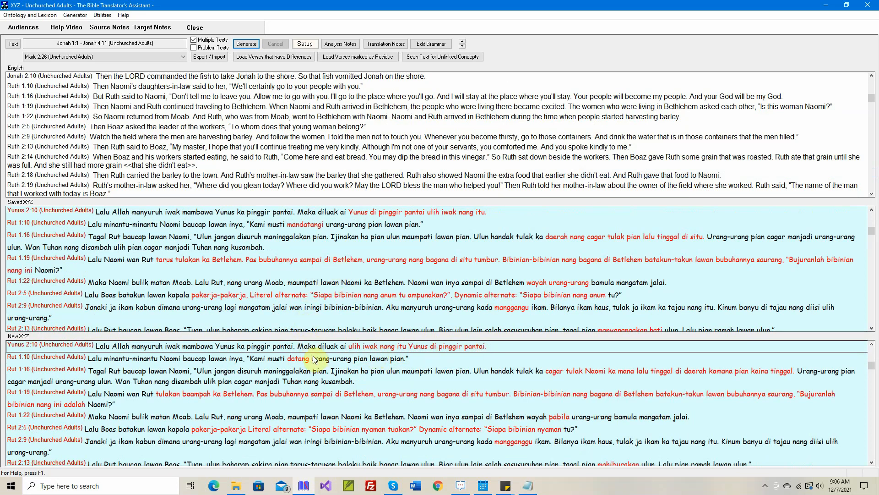
# Look through the Ruth verses and compare the highlighted differences between the saved and new texts.
pyautogui.scroll(-3, 315, 362)
pyautogui.scroll(-9, 316, 361)
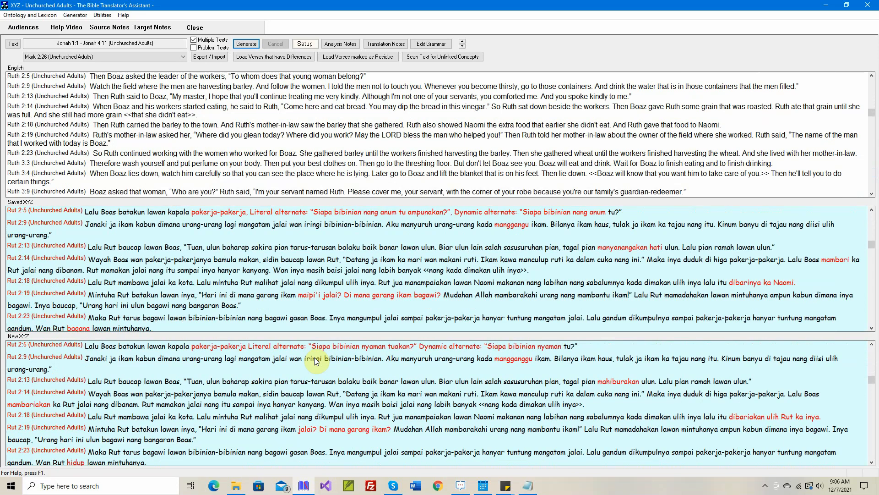
pyautogui.scroll(-1, 314, 358)
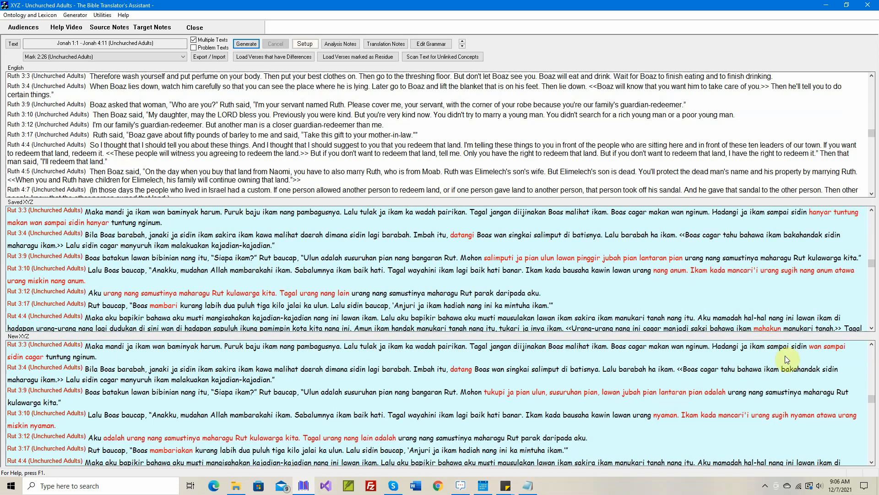
pyautogui.scroll(10, 789, 358)
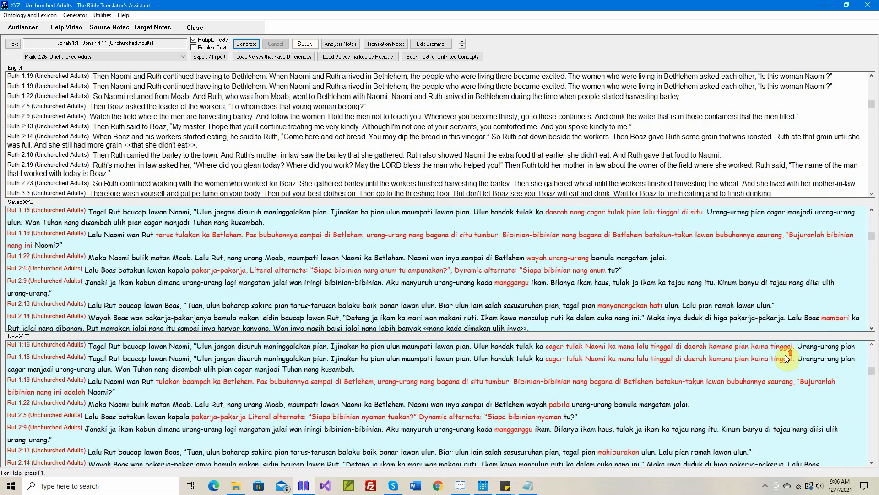